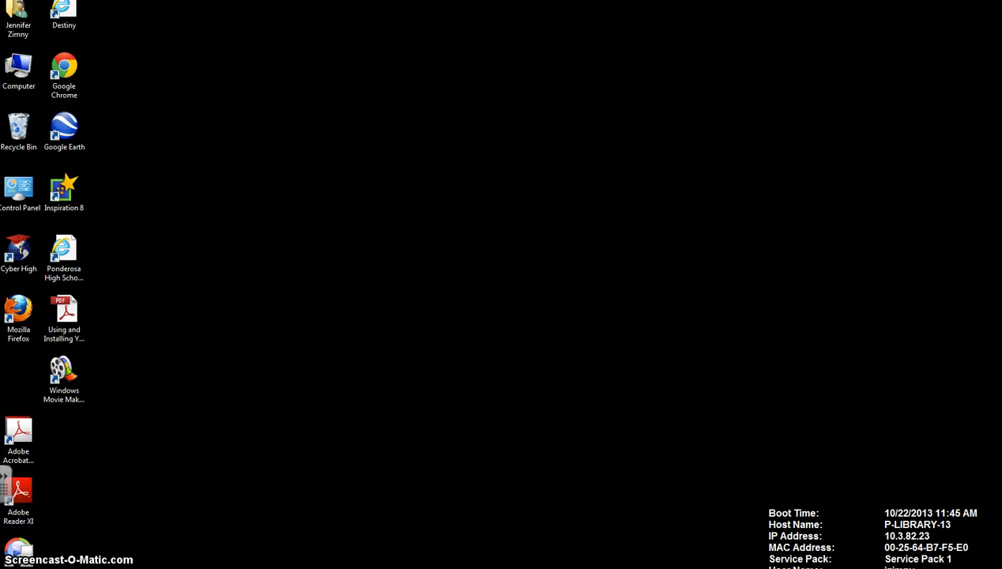
- Launch Audacity from the installed programs and dismiss its welcome message
key(super)
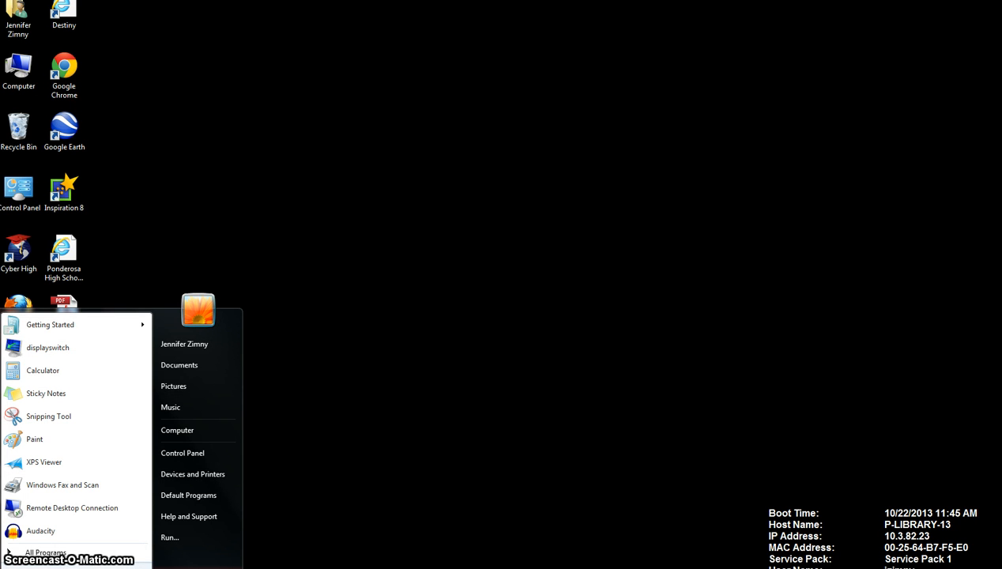
click(46, 556)
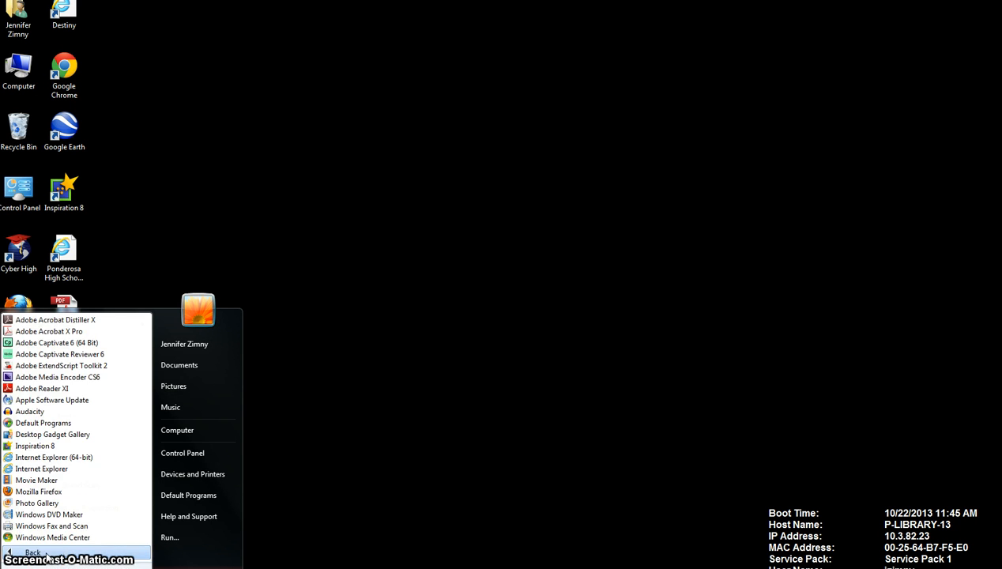
click(29, 412)
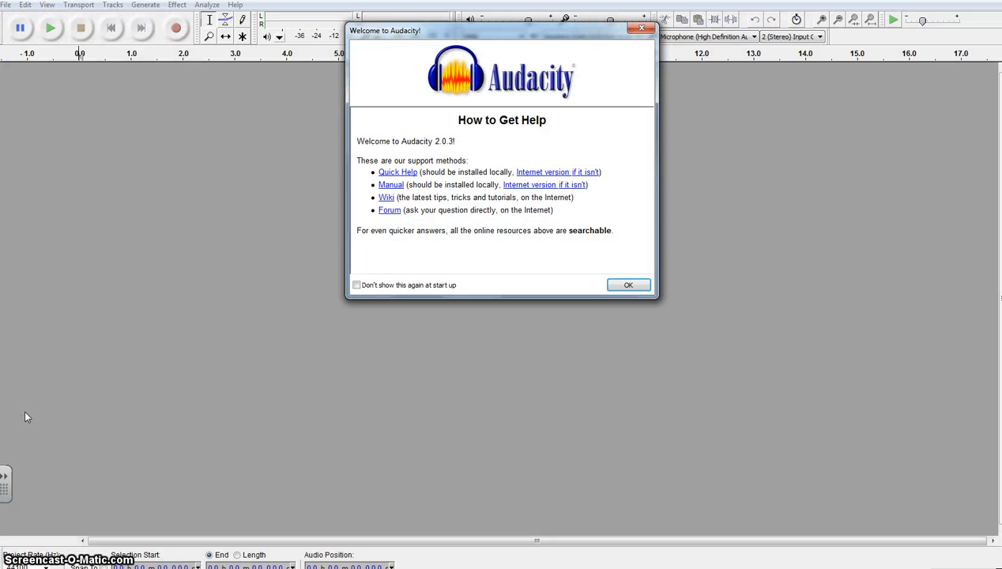
click(645, 289)
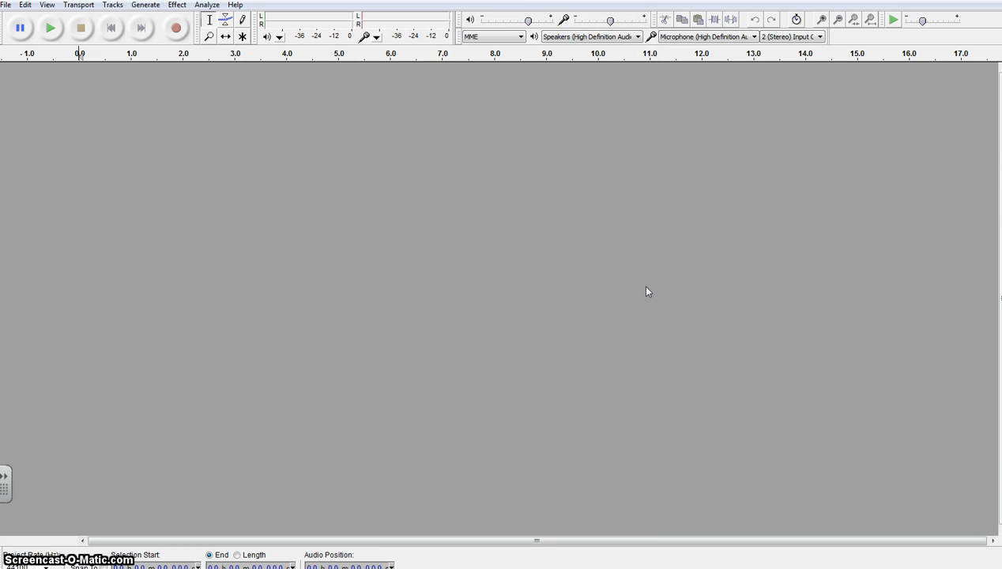
- Record a voice clip about 3.7 seconds long and play it back from about 0.44 seconds
click(175, 28)
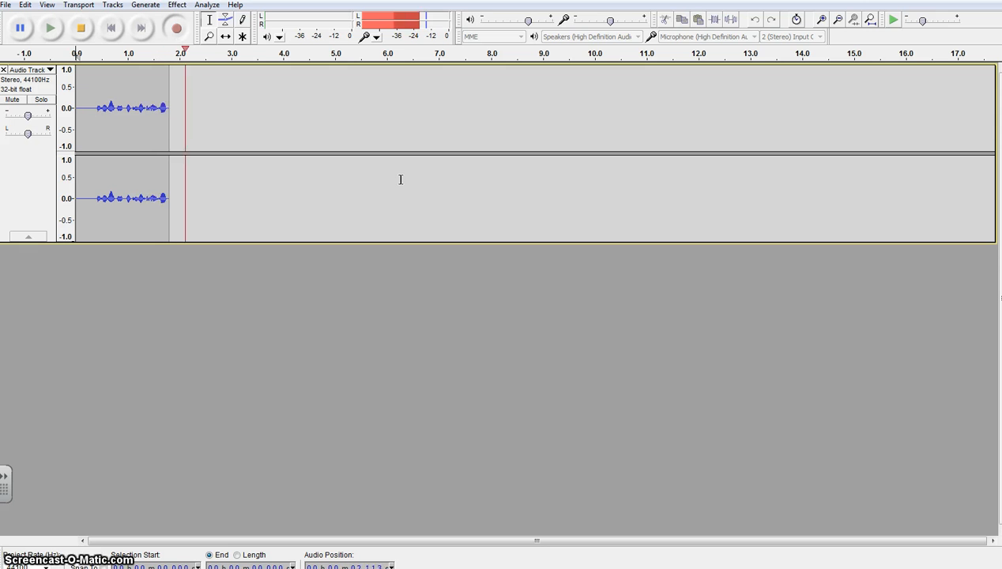
click(82, 28)
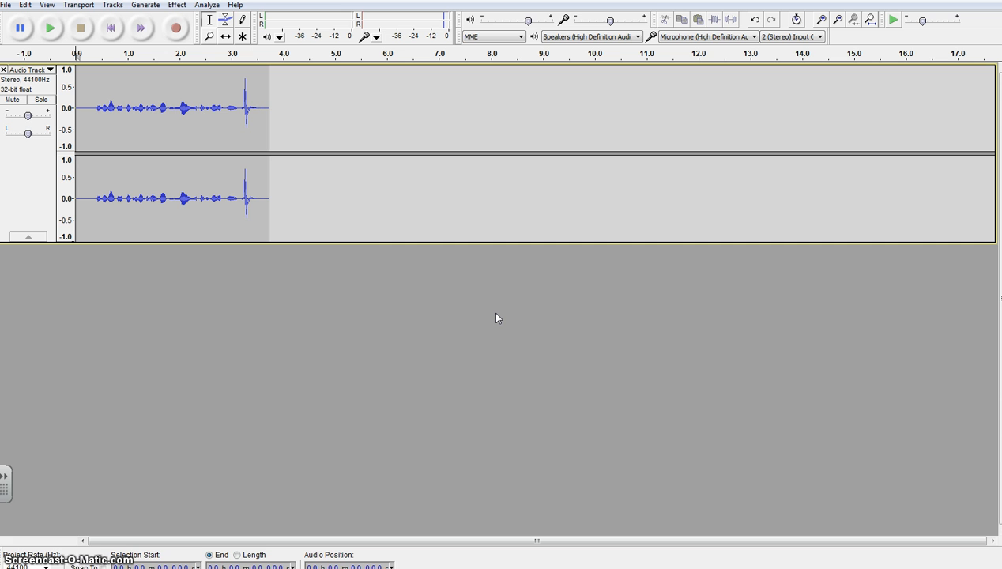
click(98, 106)
click(50, 28)
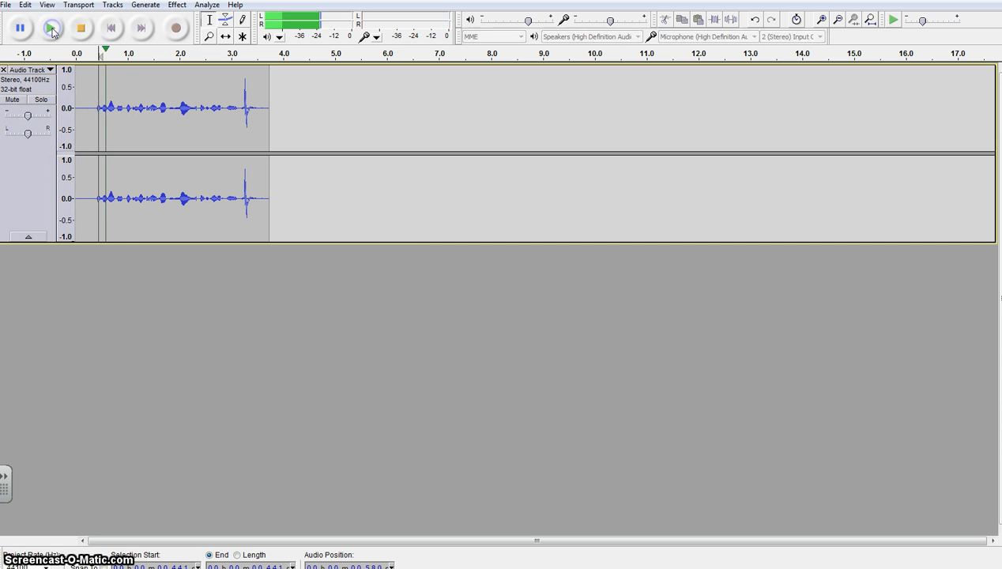
click(81, 29)
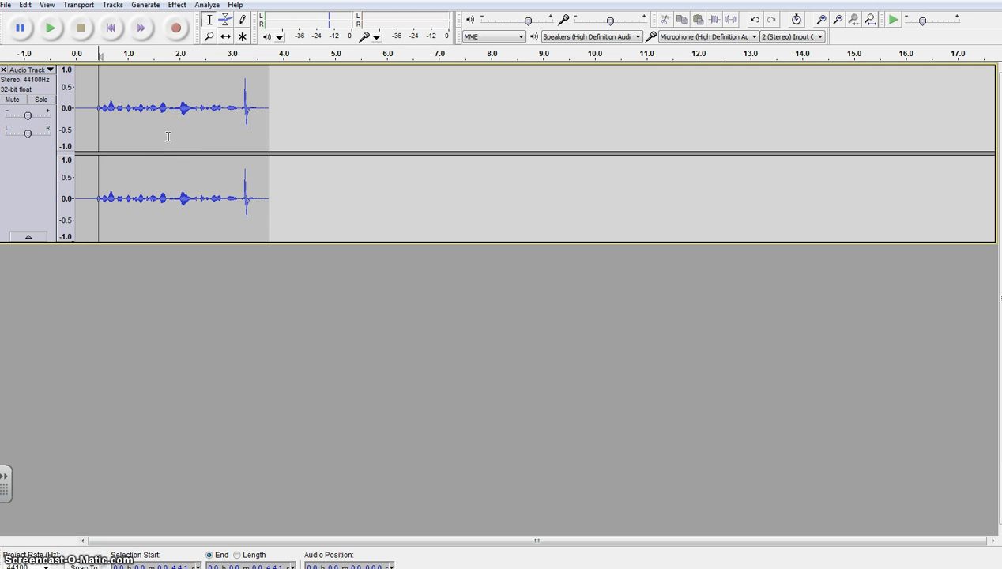
- Delete the recorded audio track and record a new voice clip about 5 seconds long
click(4, 70)
click(177, 28)
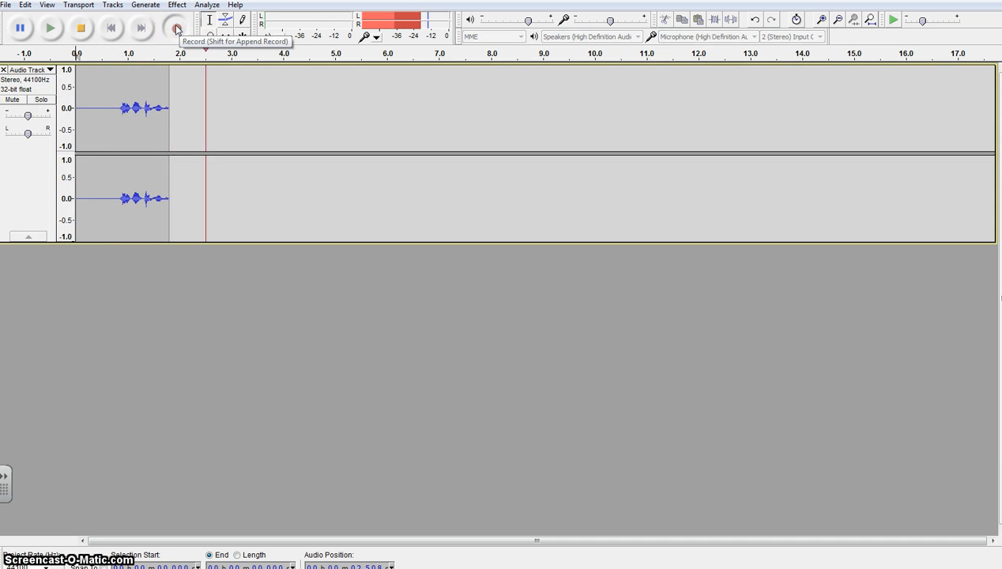
click(79, 29)
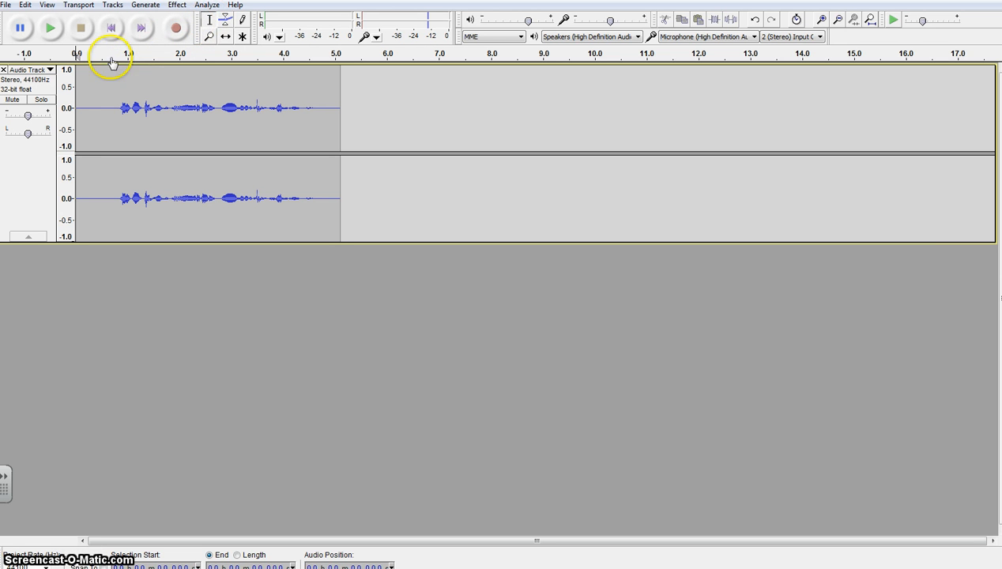
- Cut the silent stretch from about 0.13 to 0.82 seconds before the speech and play the trimmed clip
drag(81, 108, 118, 109)
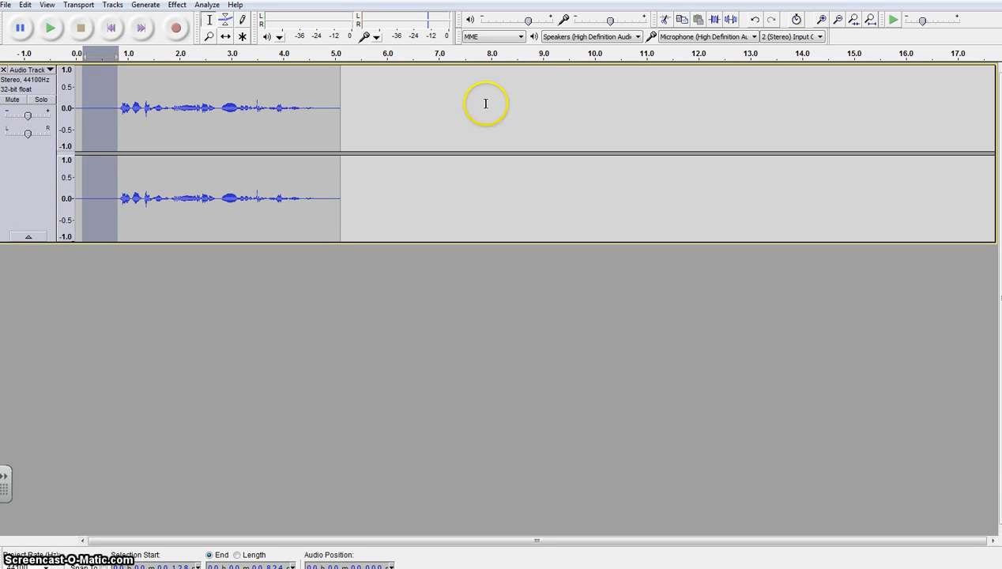
click(664, 20)
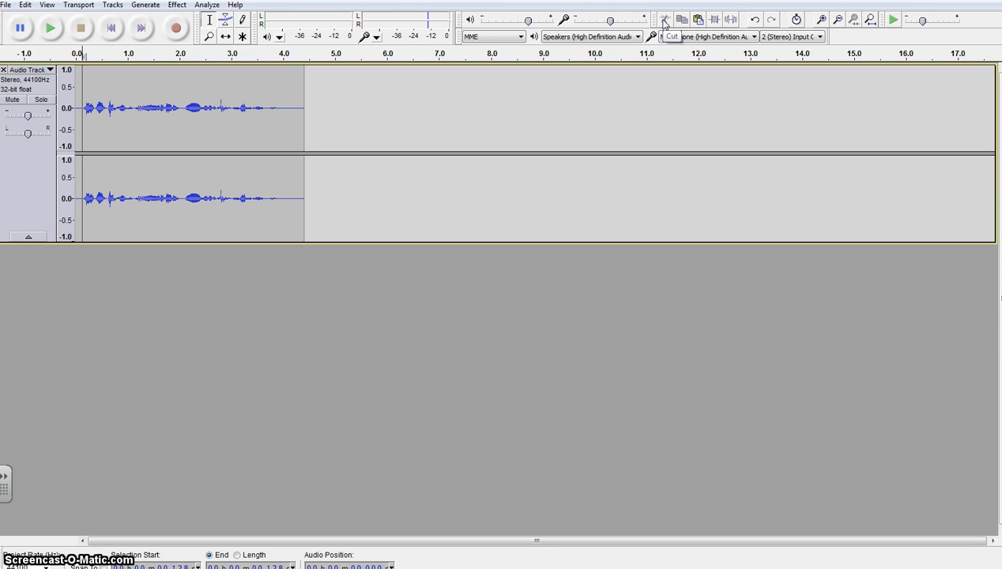
click(52, 28)
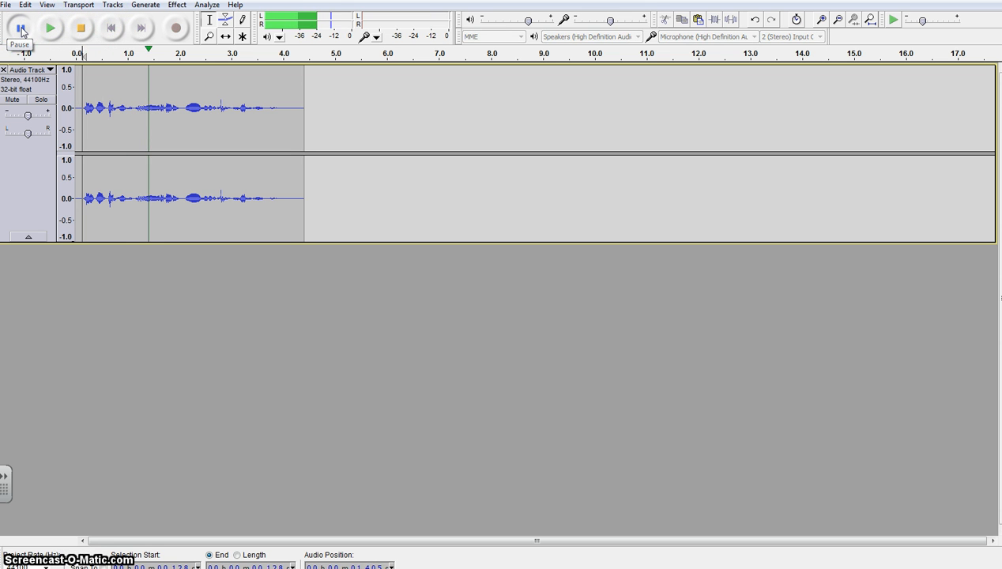
- Stop playback and cut the quiet ending of the clip from about 3.63 to 4.32 seconds
drag(265, 105, 300, 108)
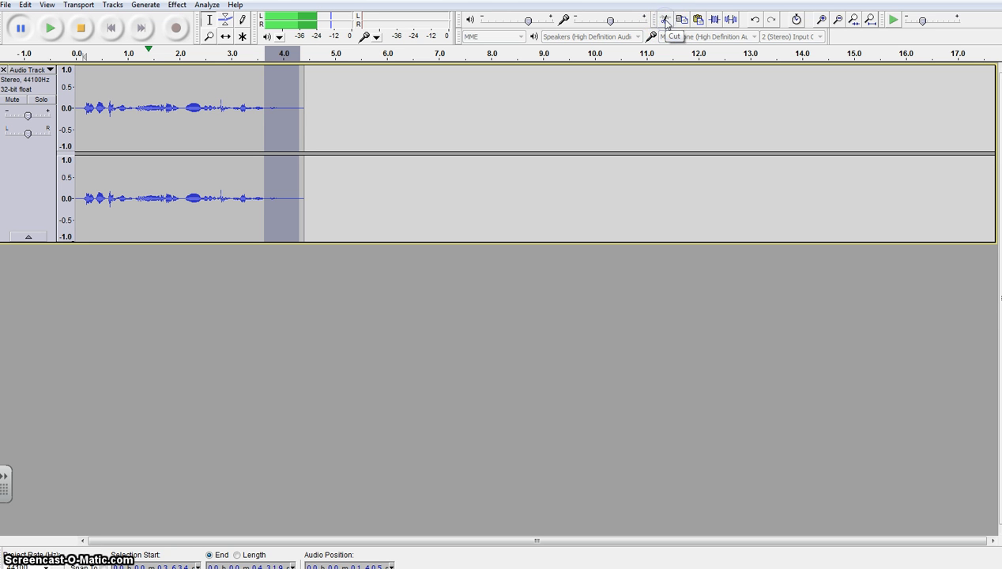
click(22, 28)
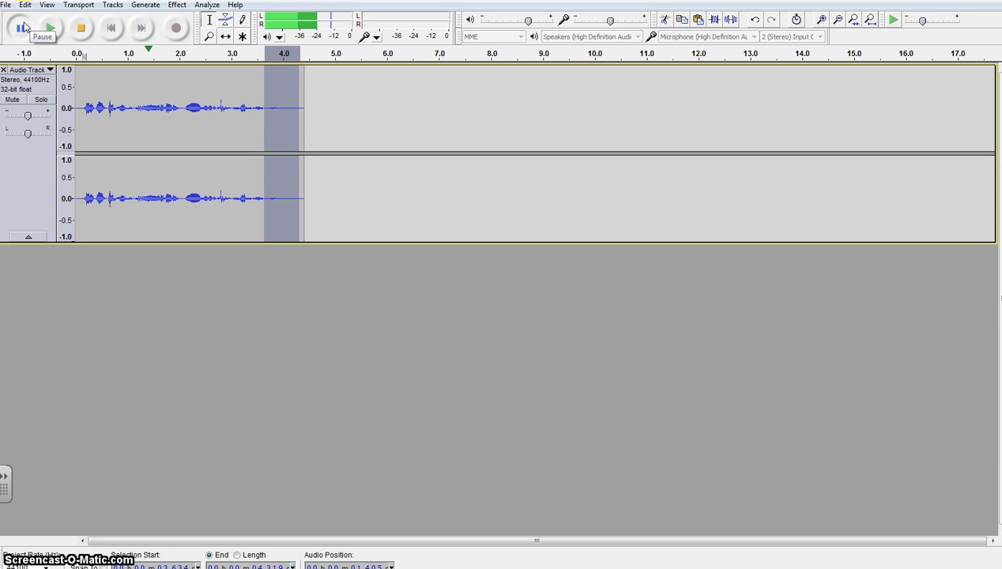
click(80, 30)
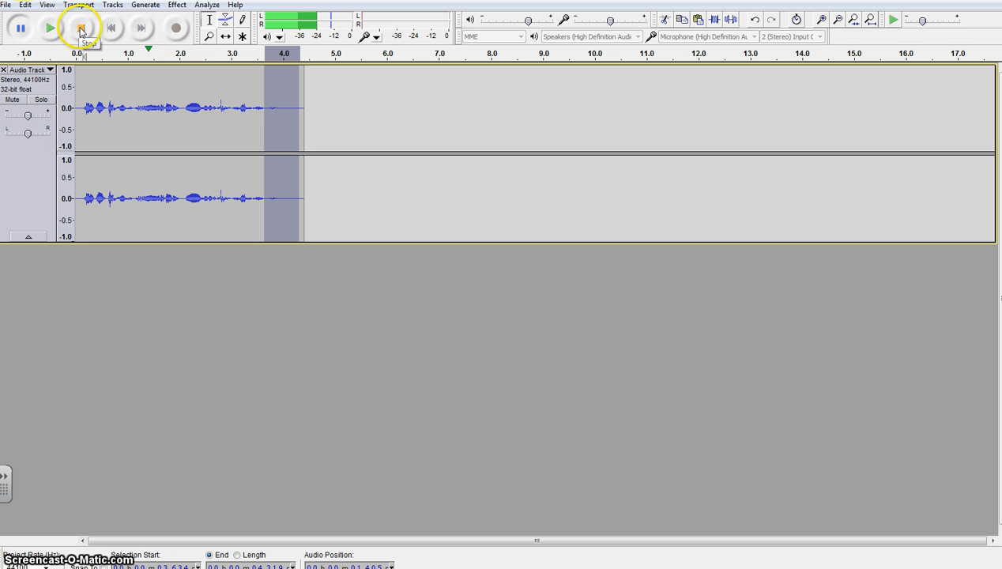
click(663, 22)
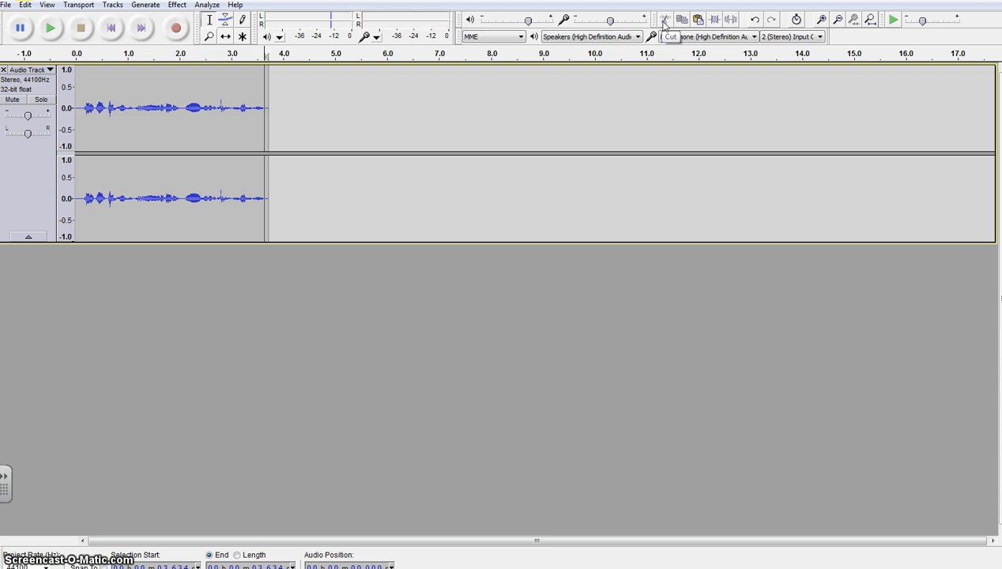
- Insert 2 seconds of generated silence in the gap between words at about 2.06 seconds
click(221, 107)
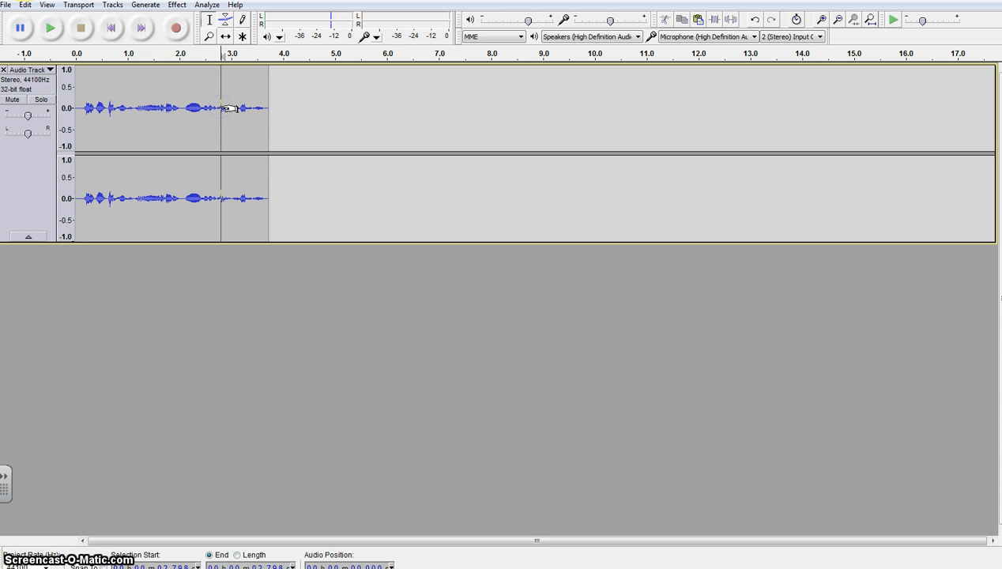
click(236, 106)
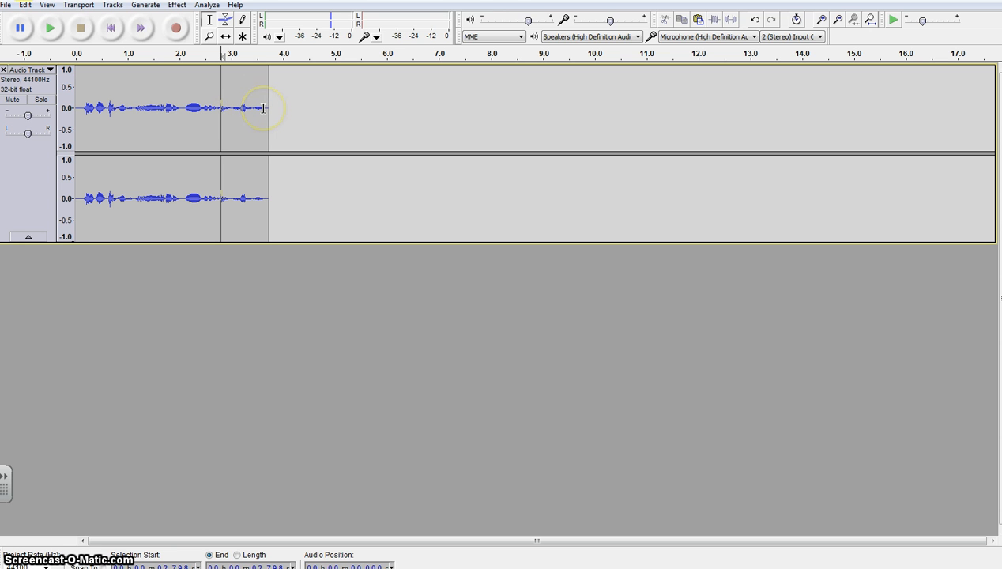
click(182, 110)
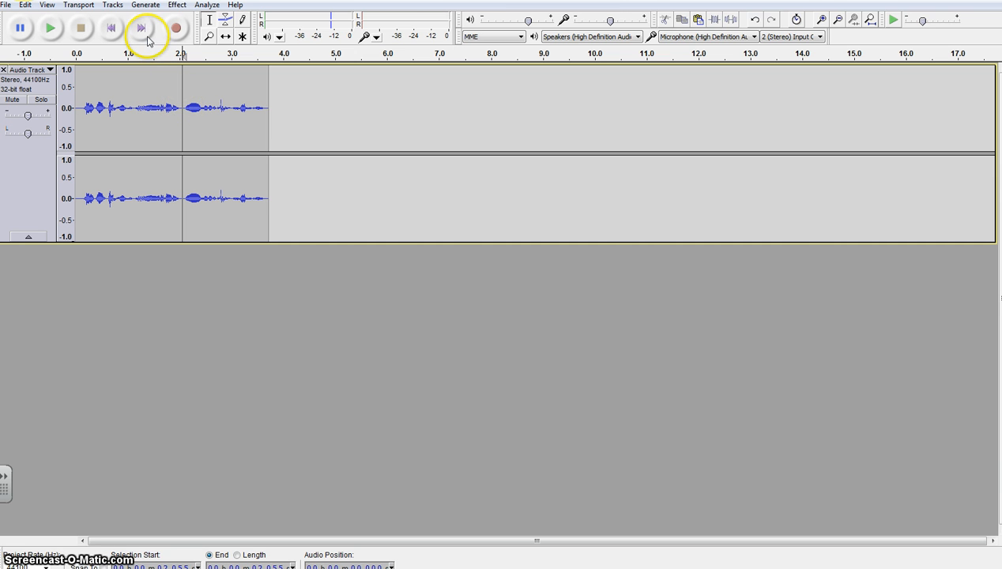
click(146, 6)
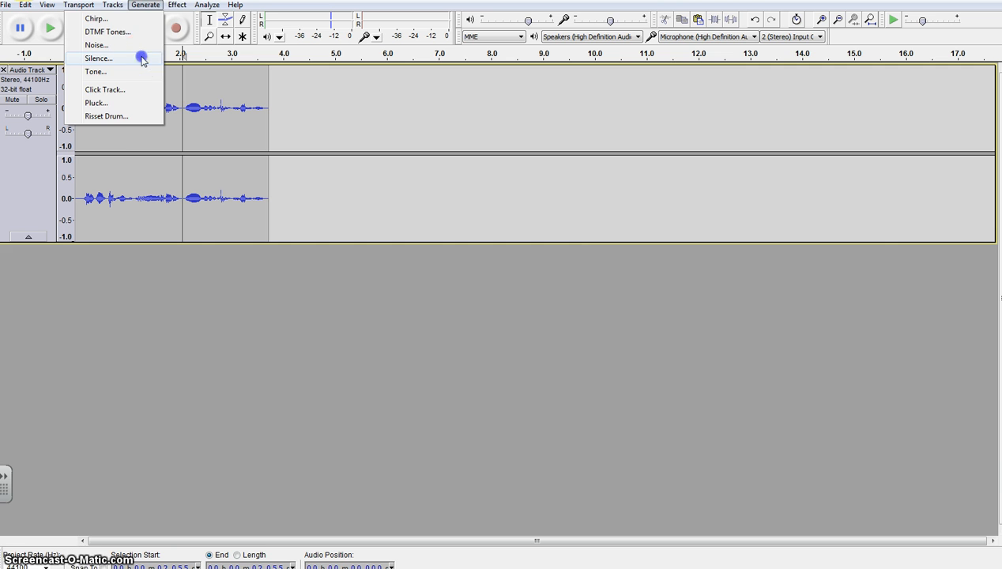
click(99, 59)
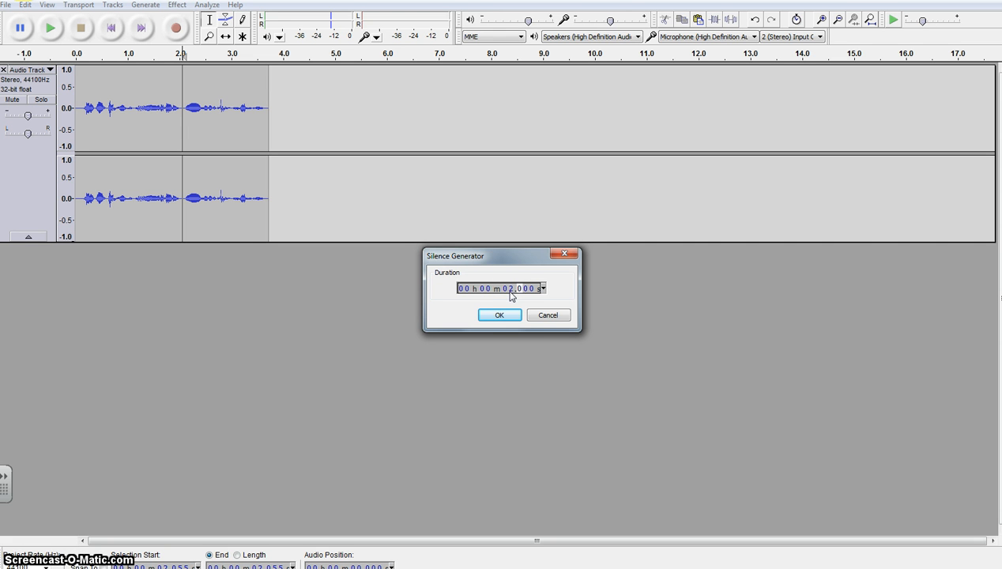
click(511, 296)
click(511, 316)
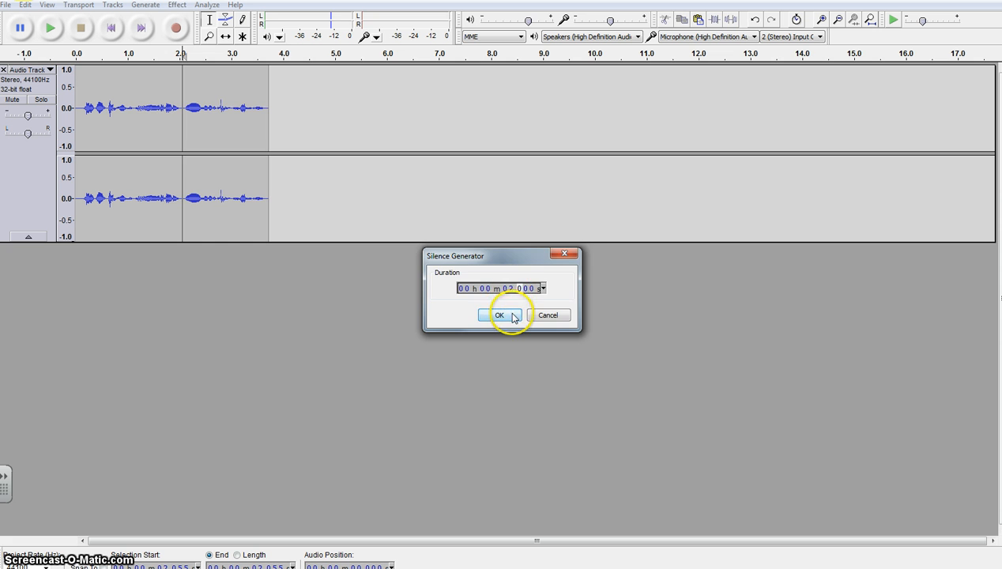
- Apply Change Tempo with a 30.986 percent change to the speech after the silence, from about 4.11 to 5.63 seconds
click(222, 103)
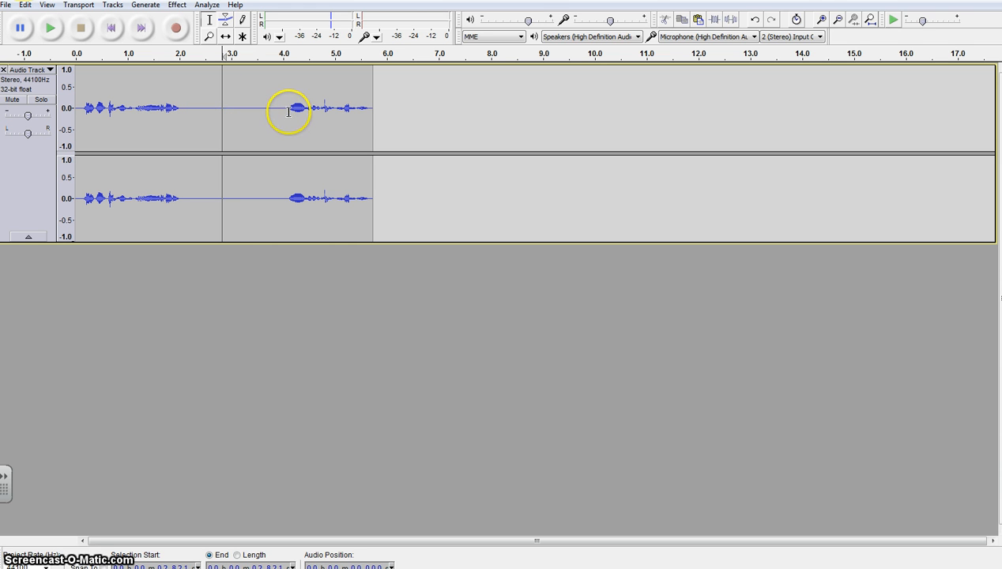
drag(289, 108, 365, 111)
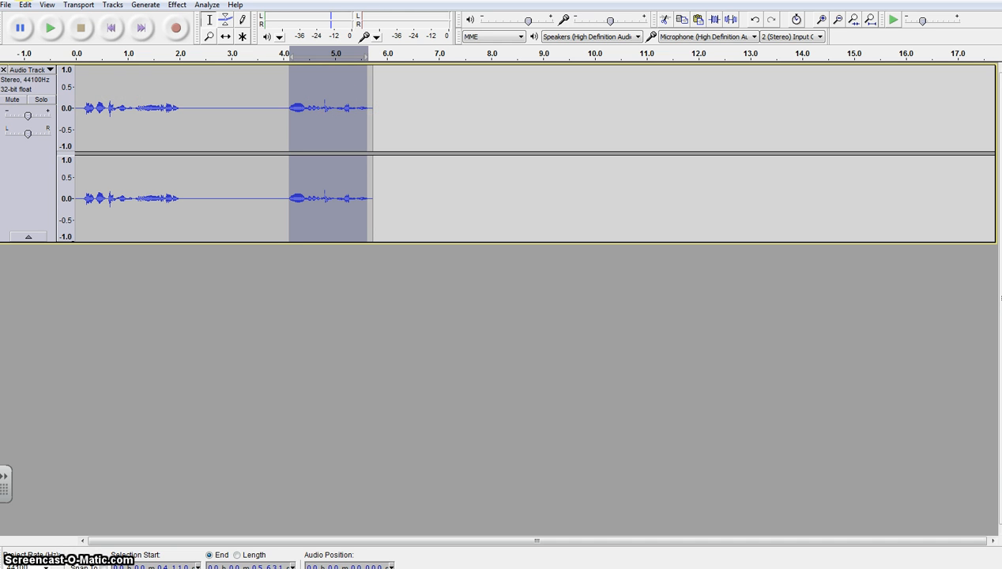
click(177, 5)
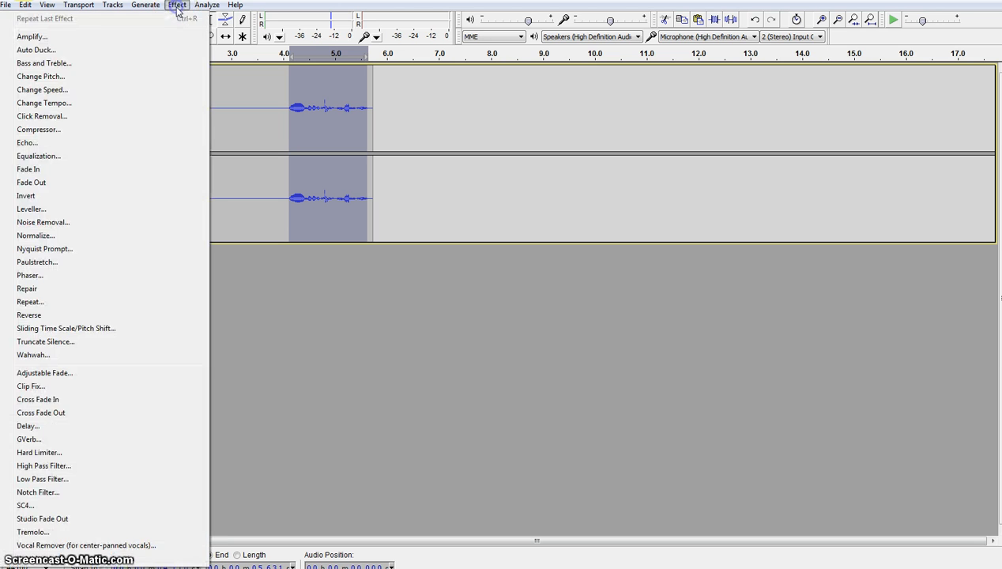
click(122, 103)
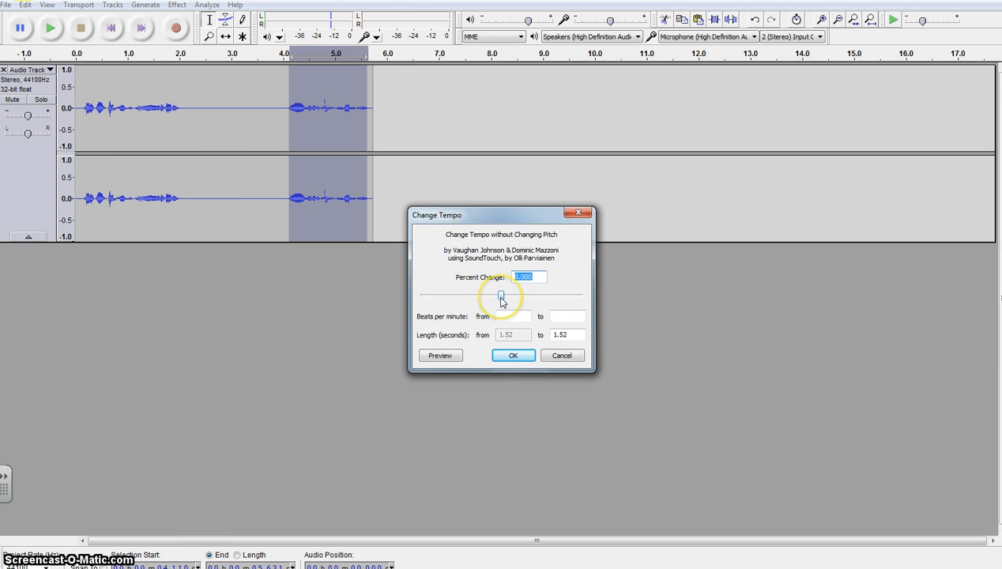
drag(500, 300, 521, 301)
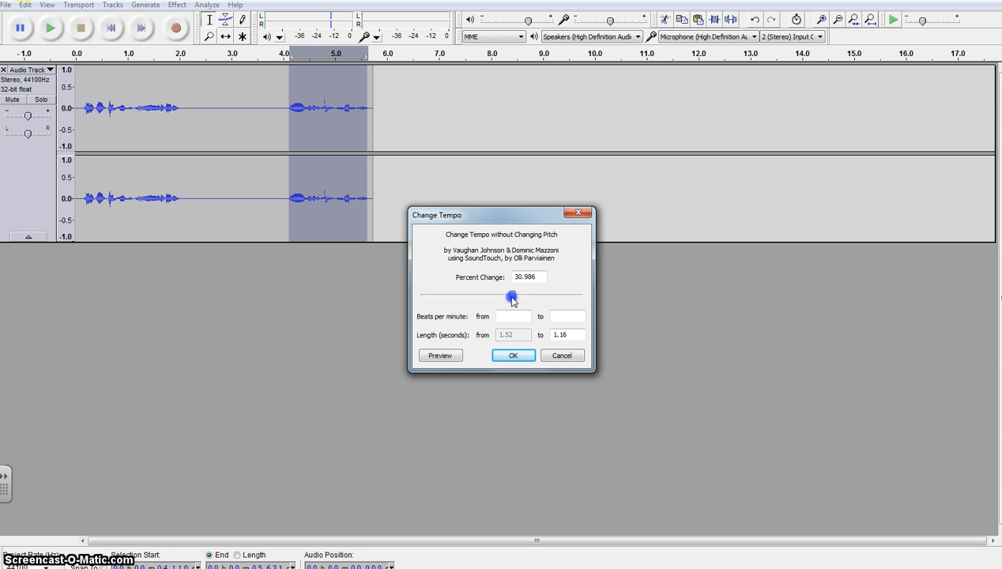
click(512, 356)
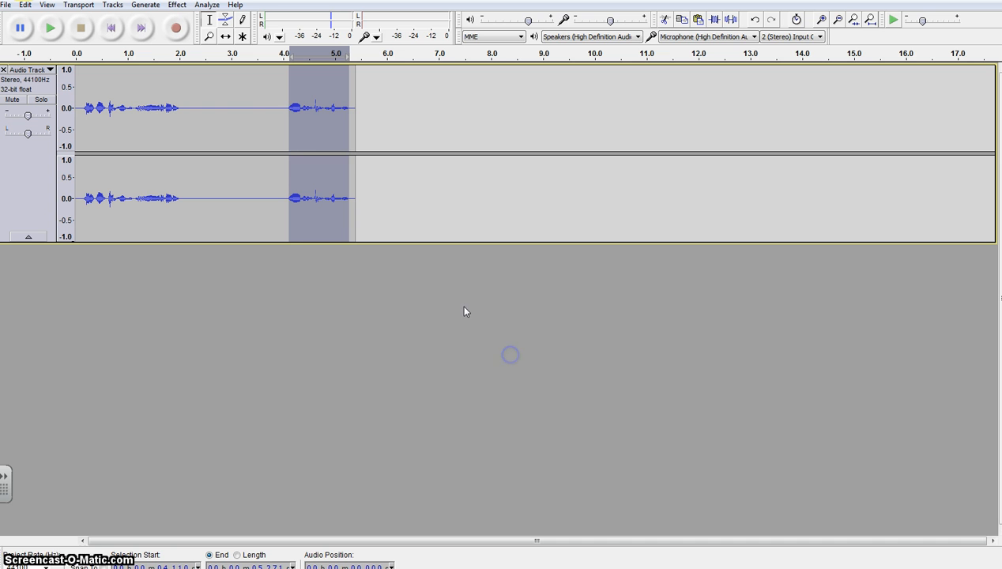
- Play the sped-up speech from about 3.96 seconds, just before it begins, and stop playback
click(282, 108)
click(50, 27)
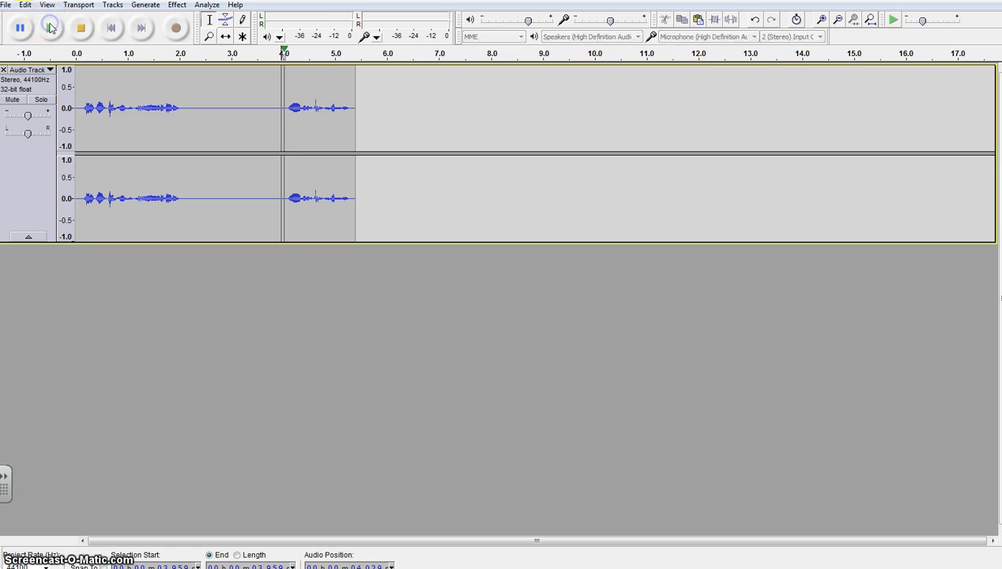
click(88, 31)
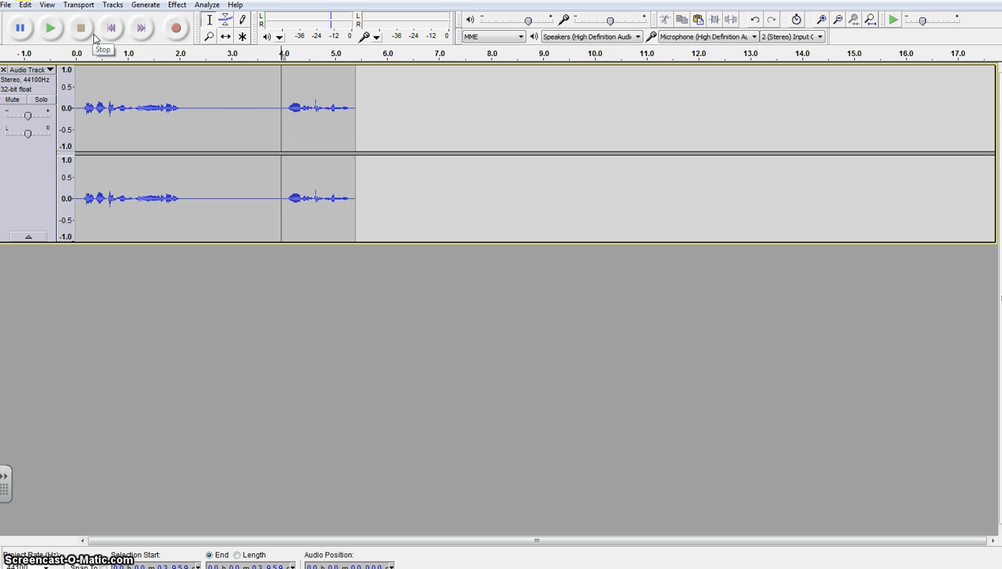
- Undo the tempo change on the last speech section and place the cursor at about 4.82 seconds
click(199, 114)
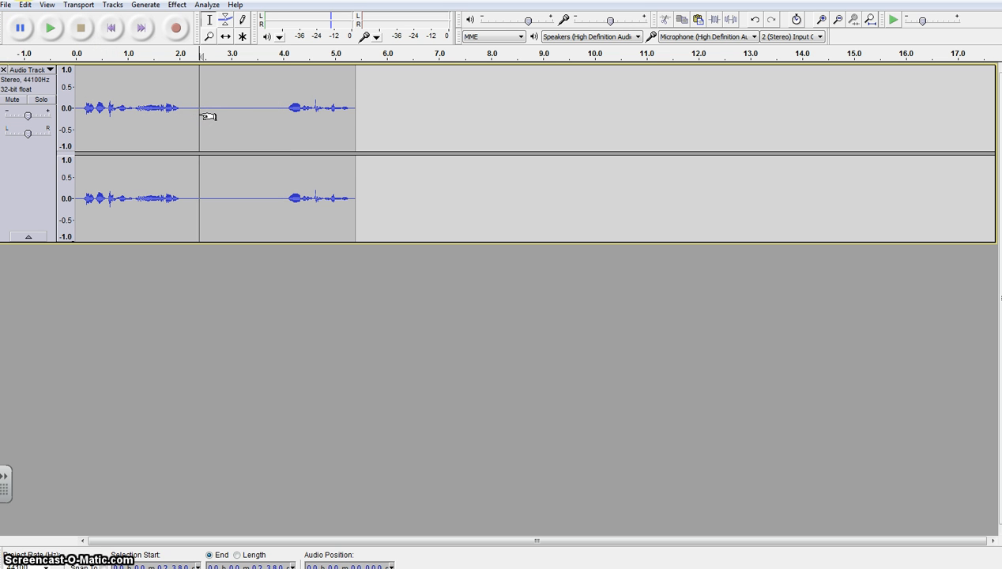
click(286, 108)
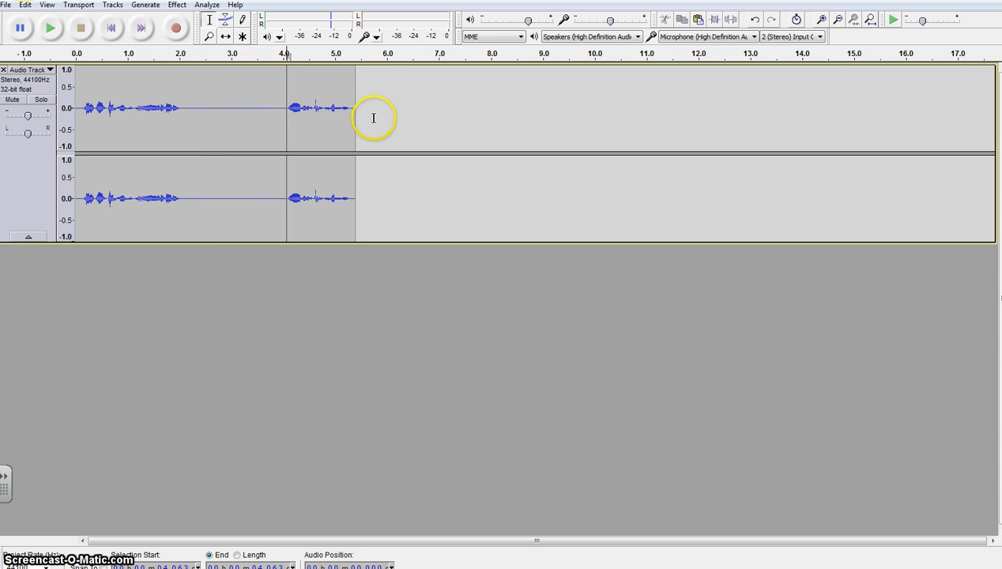
click(26, 5)
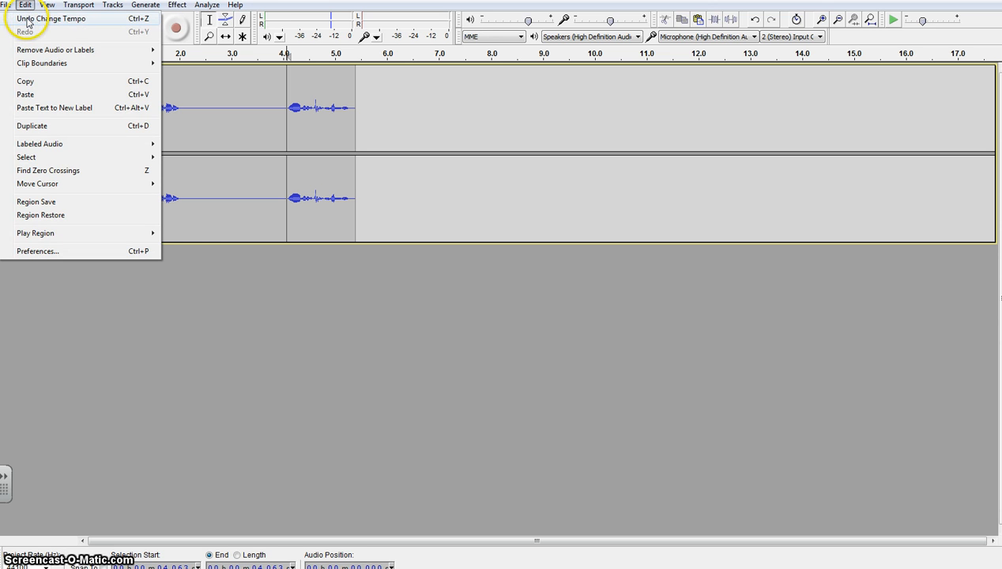
click(139, 20)
click(326, 108)
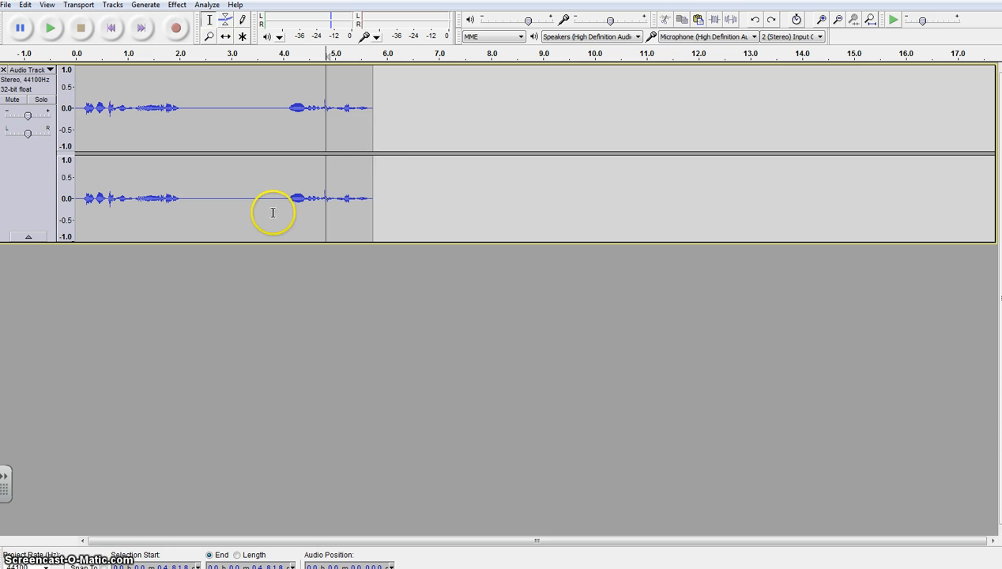
click(6, 6)
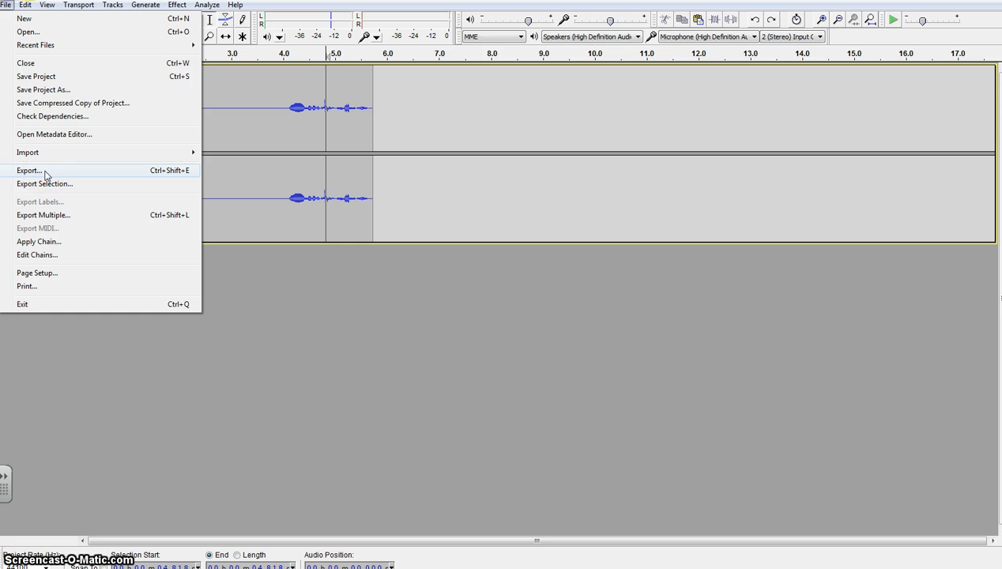
click(41, 76)
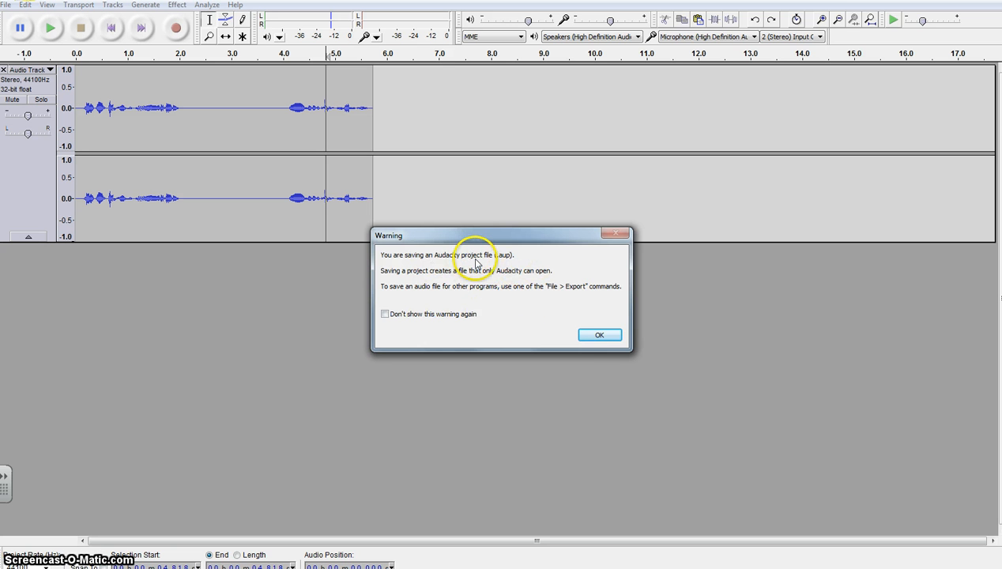
click(599, 334)
click(303, 251)
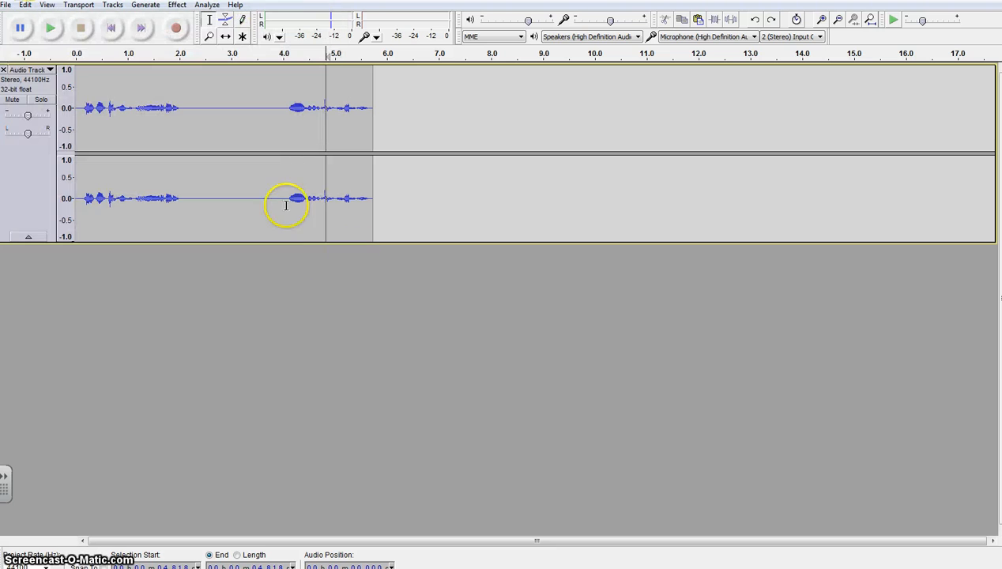
click(6, 5)
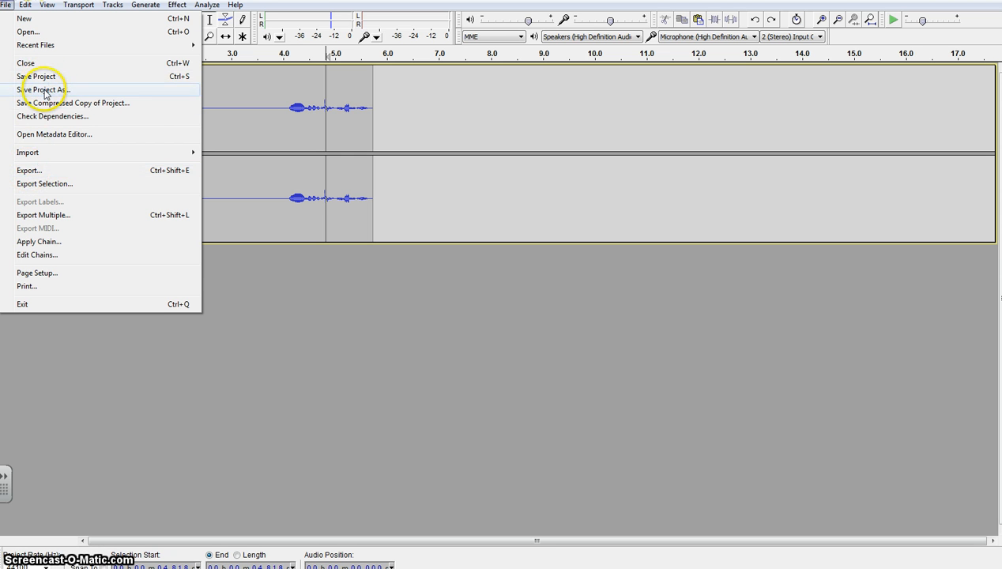
click(346, 224)
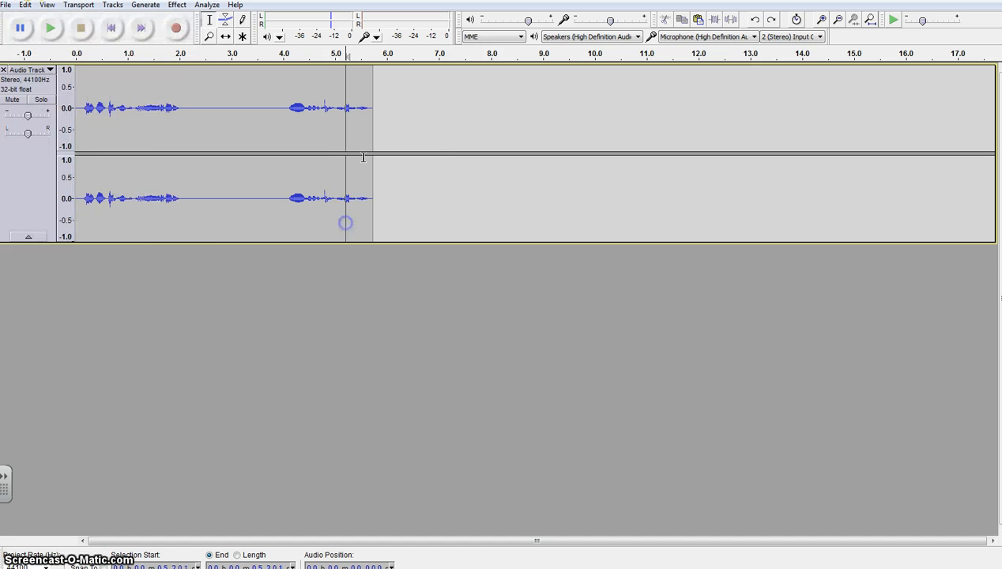
- Start exporting the edited audio and choose MP3 Files as the export format
click(8, 6)
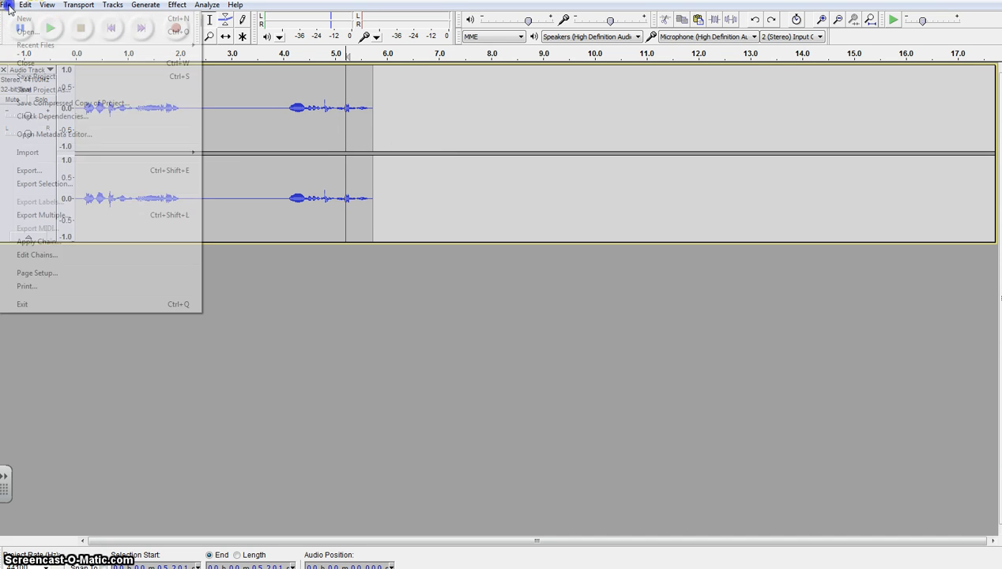
click(27, 171)
click(162, 232)
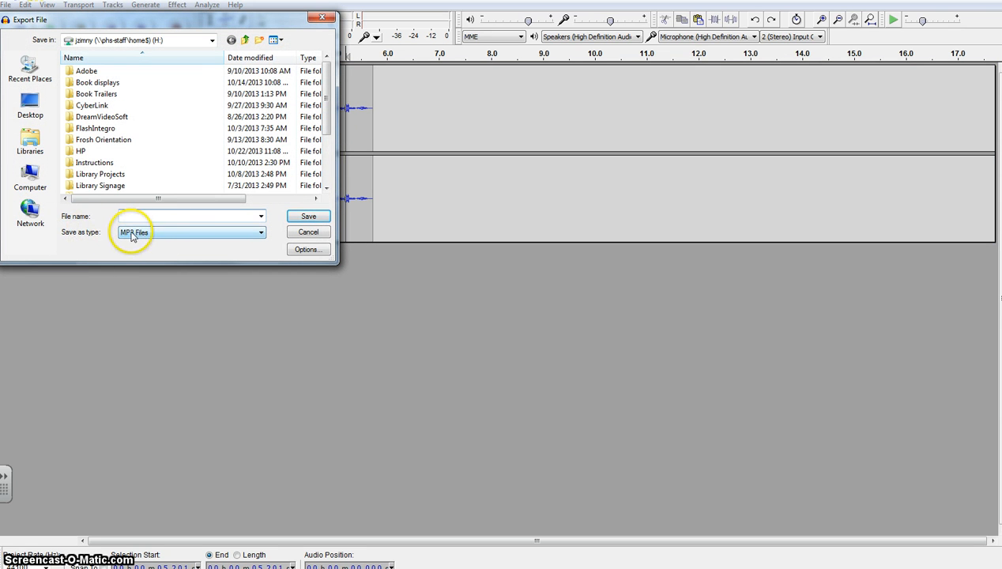
click(147, 232)
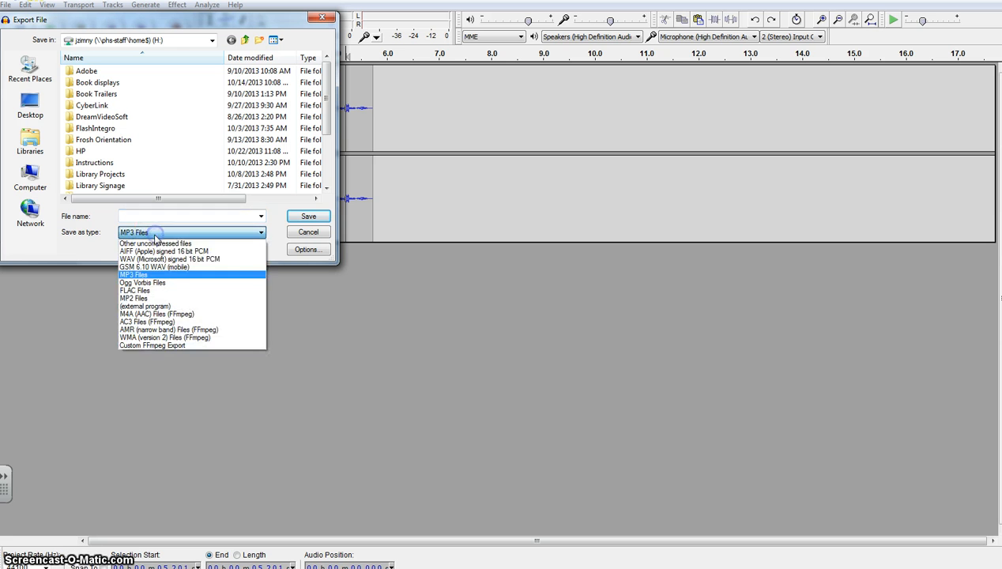
click(158, 259)
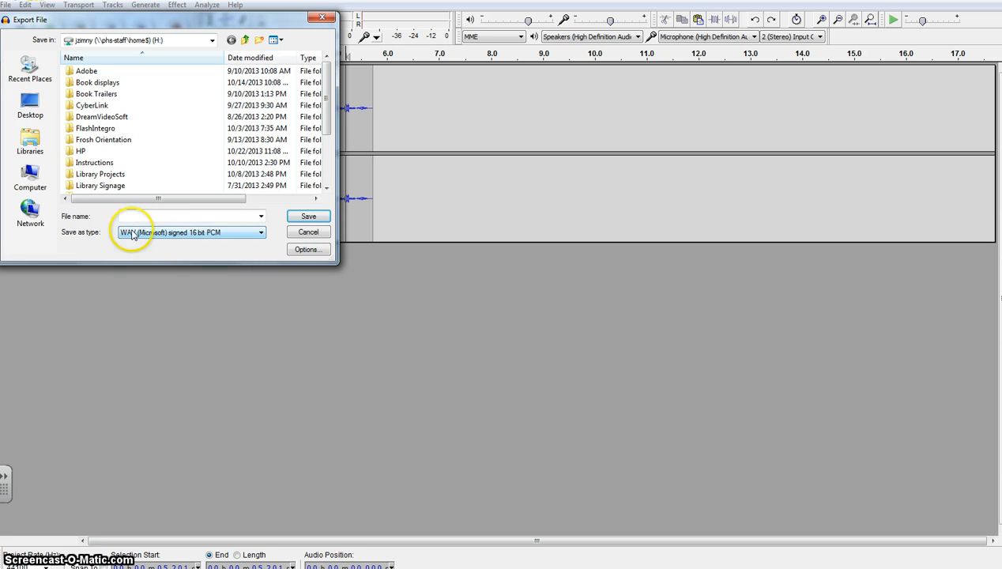
click(179, 234)
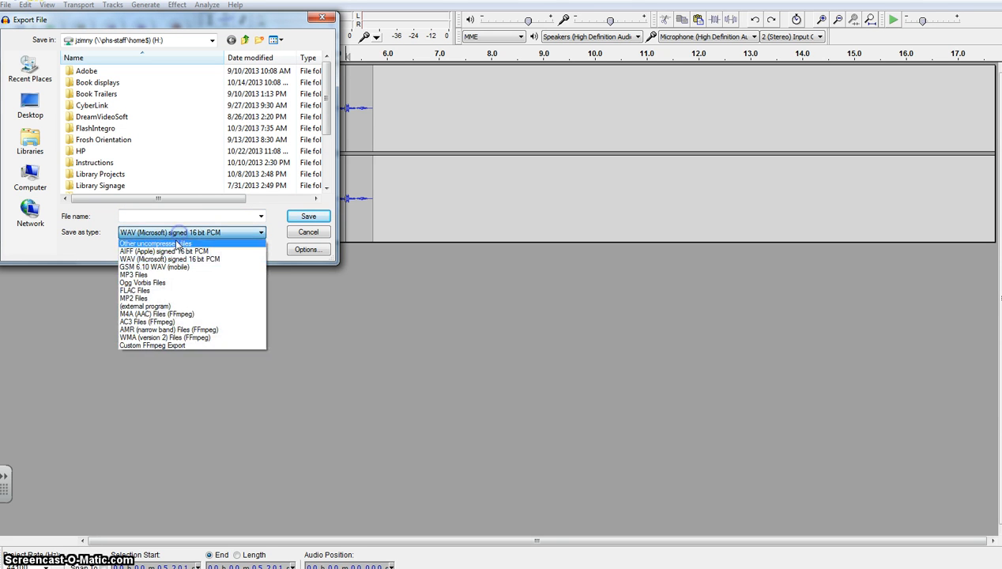
click(159, 276)
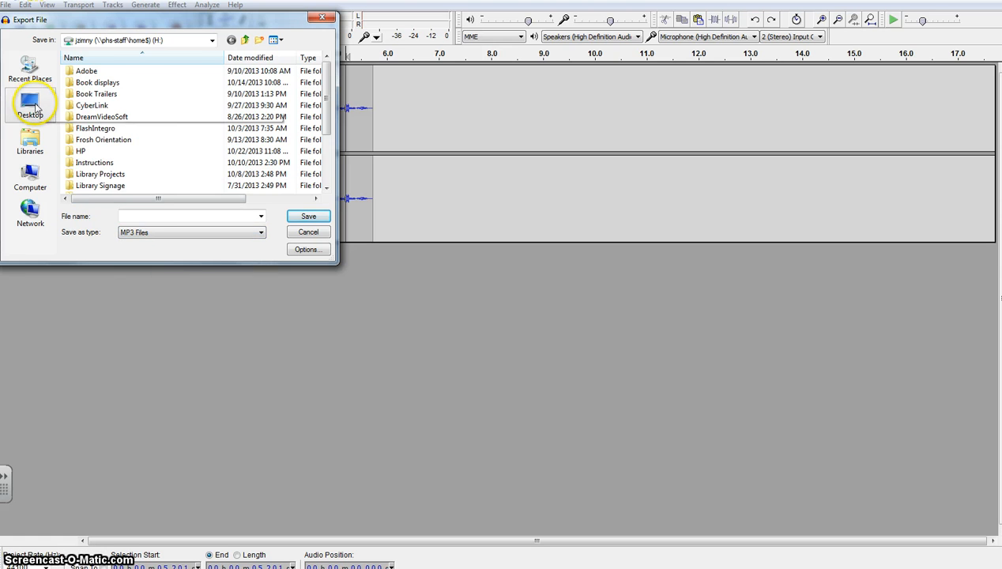
- Export the MP3 to the Desktop under the name poem, accepting the metadata with all tags blank
click(30, 103)
click(147, 215)
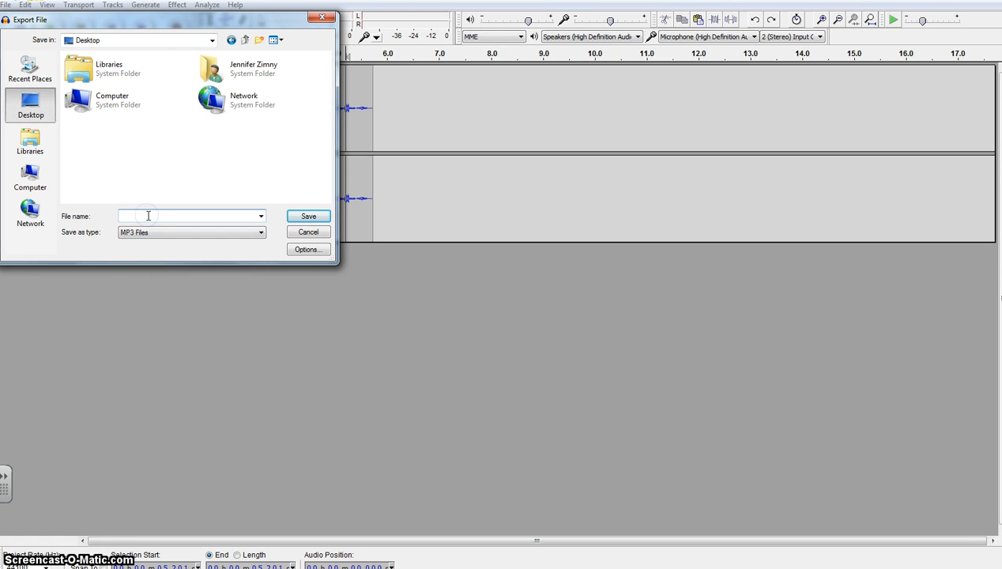
text(poem)
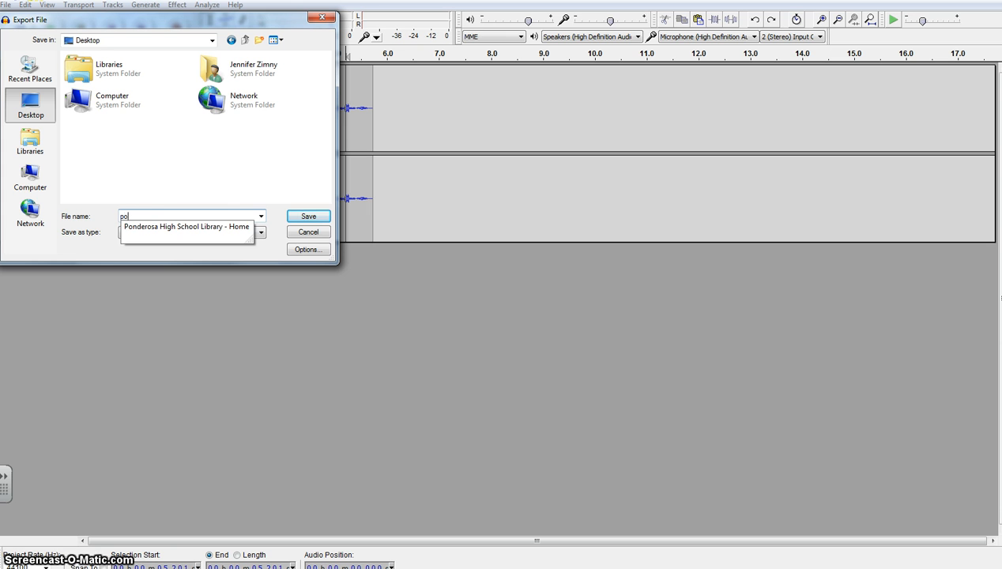
click(310, 216)
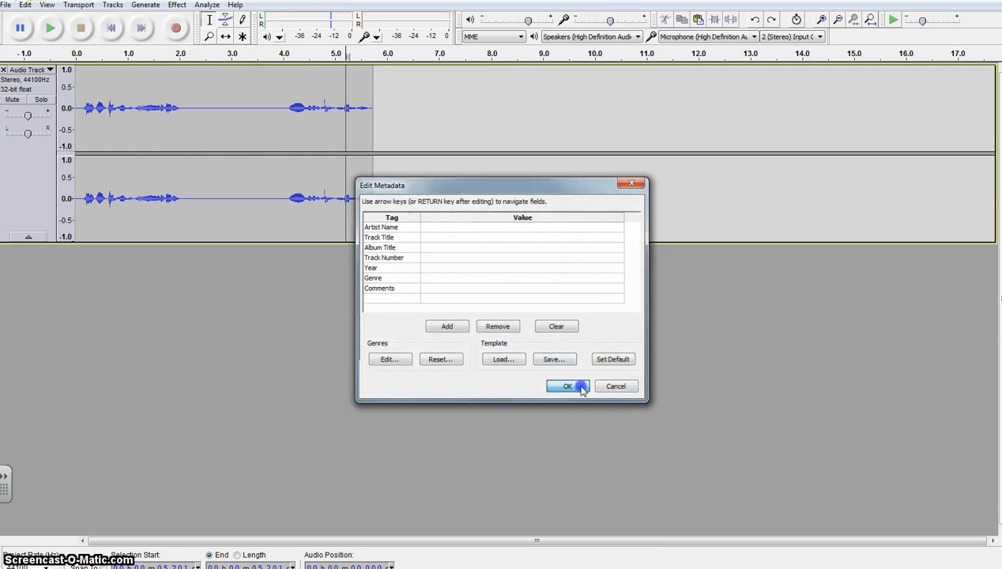
click(567, 387)
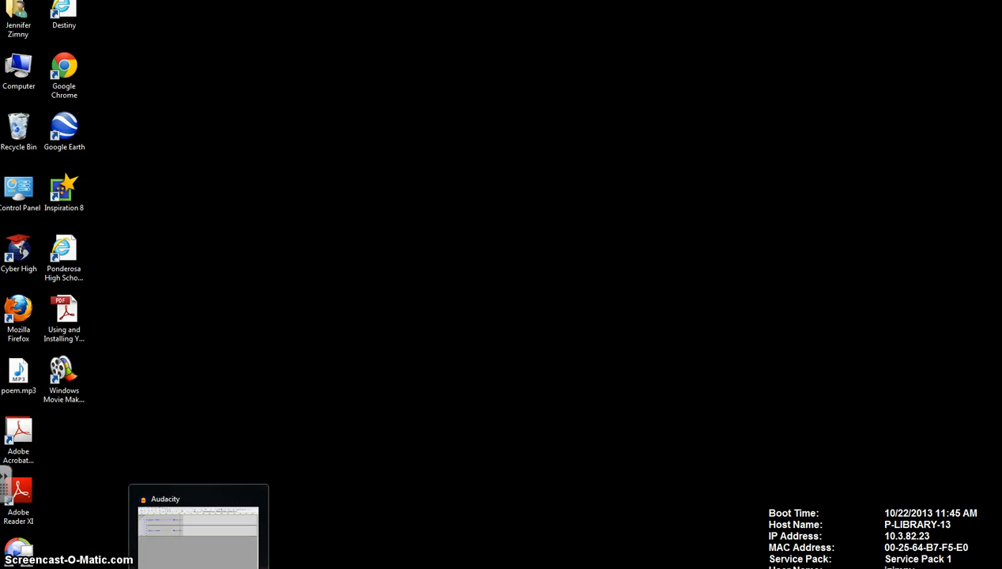
- On the Windows desktop, move the poem.mp3 file out of the icon columns into the empty area and deselect it
drag(21, 365, 295, 298)
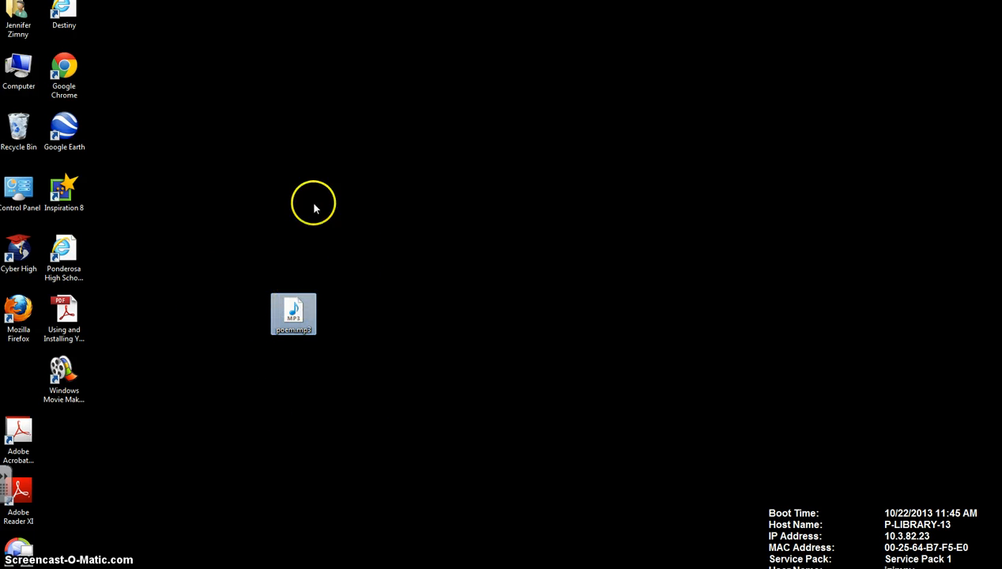
click(212, 338)
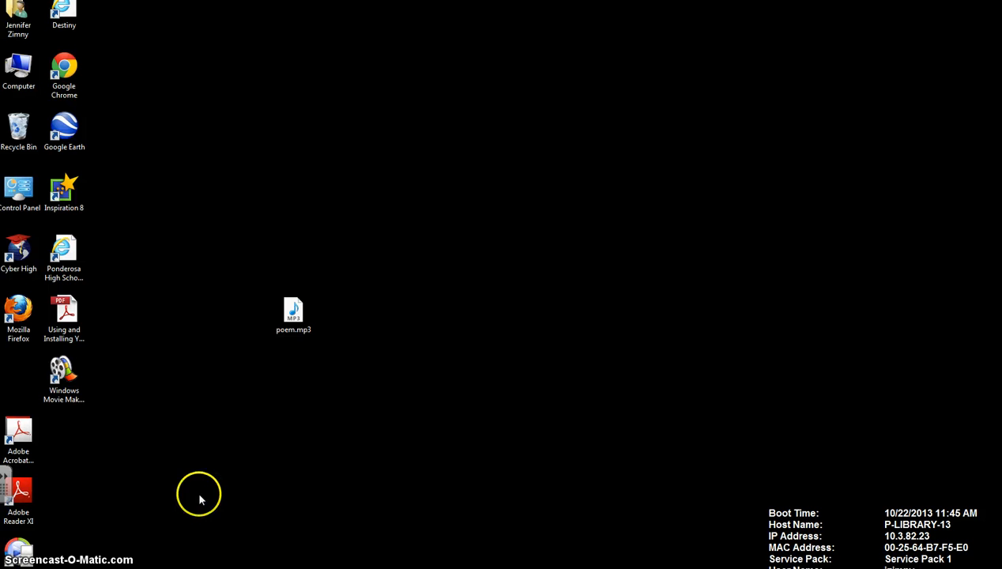